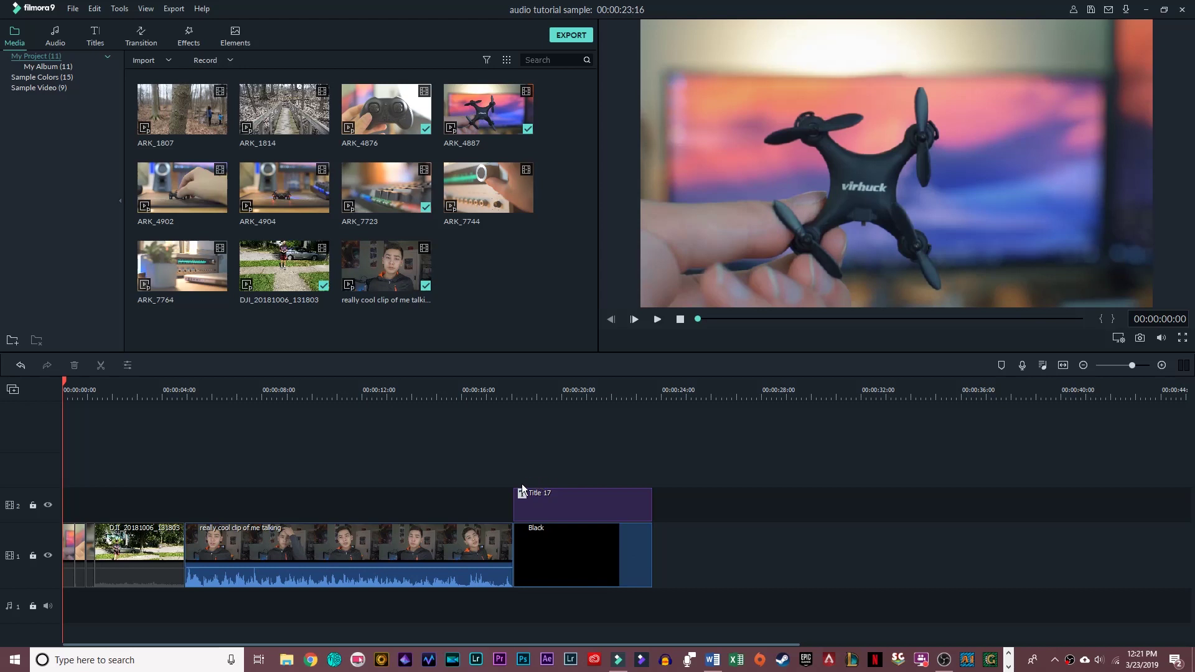
Place 'Always Dreaming - Same Town Forever' on audio track 1 and cut it at the Black clip's end.
{"action": "left_click", "coordinate": [56, 35]}
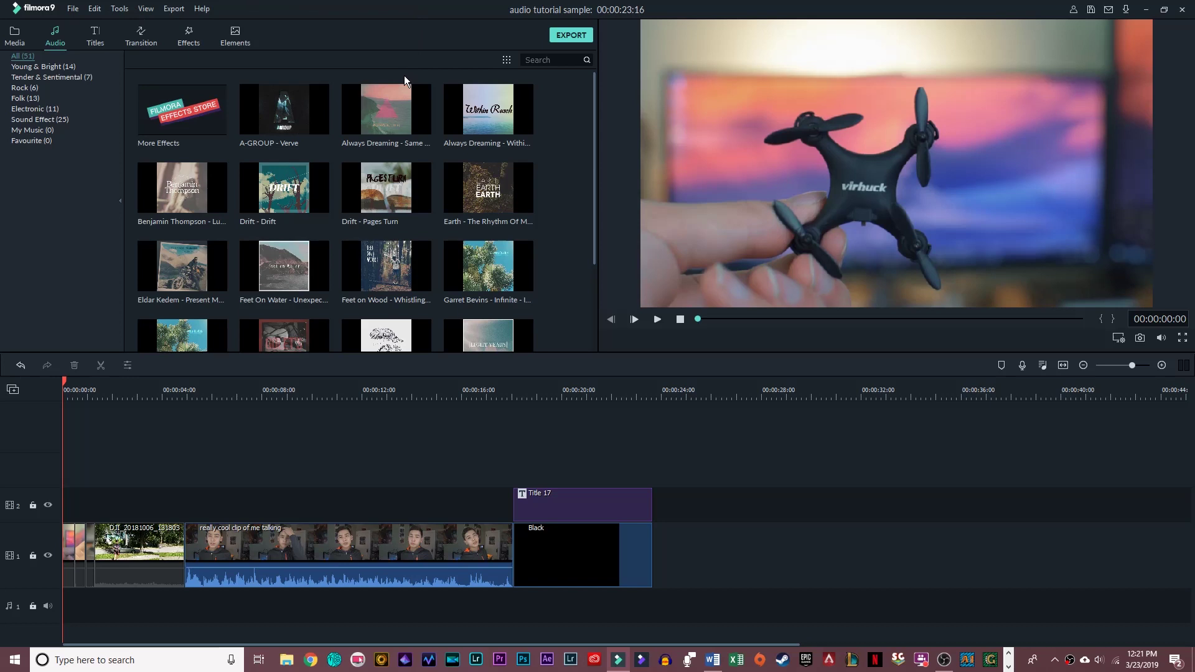
{"action": "left_click_drag", "start_coordinate": [725, 239], "coordinate": [62, 613]}
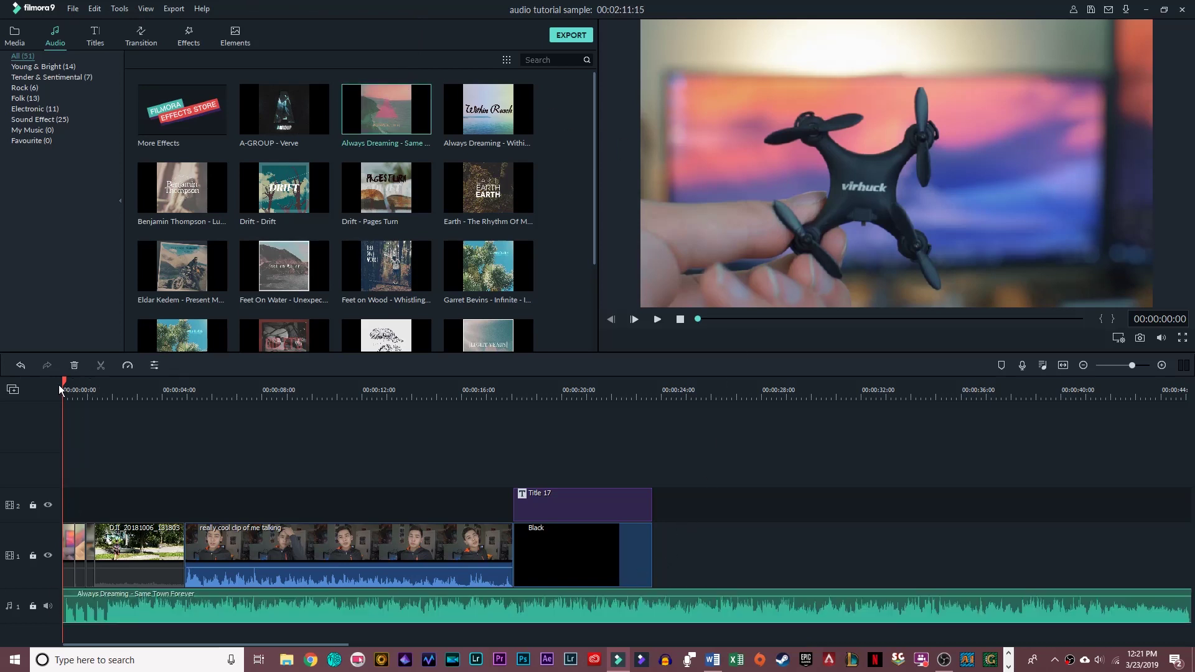
{"action": "left_click_drag", "start_coordinate": [65, 382], "coordinate": [654, 479]}
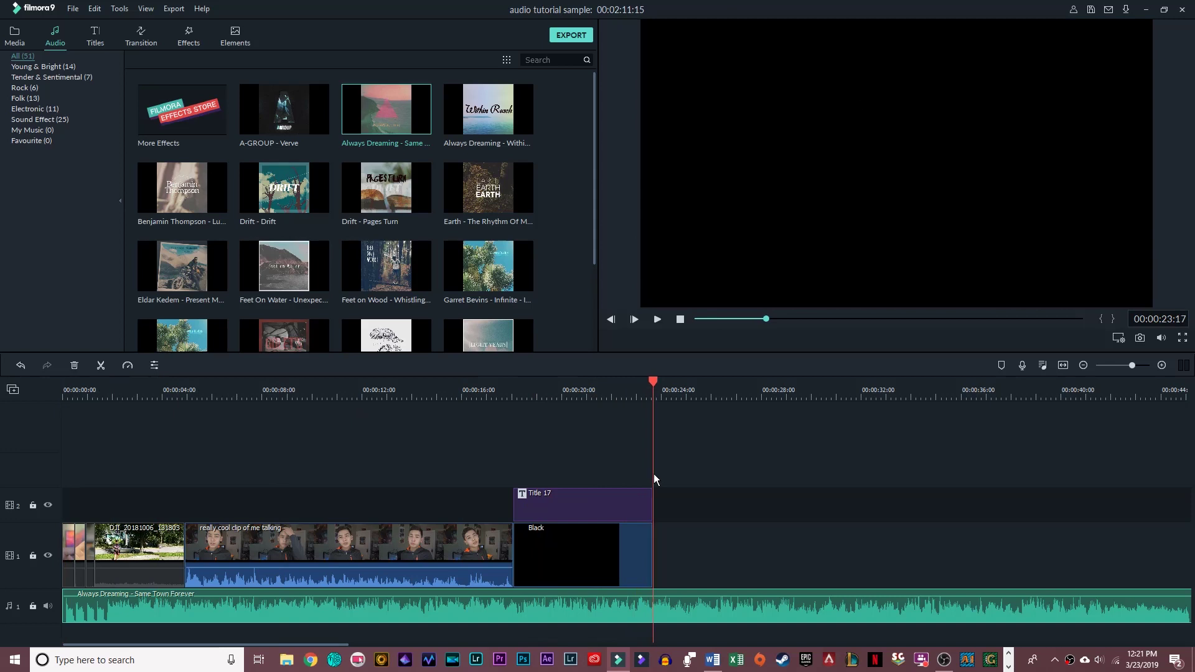
{"action": "left_click", "coordinate": [103, 367]}
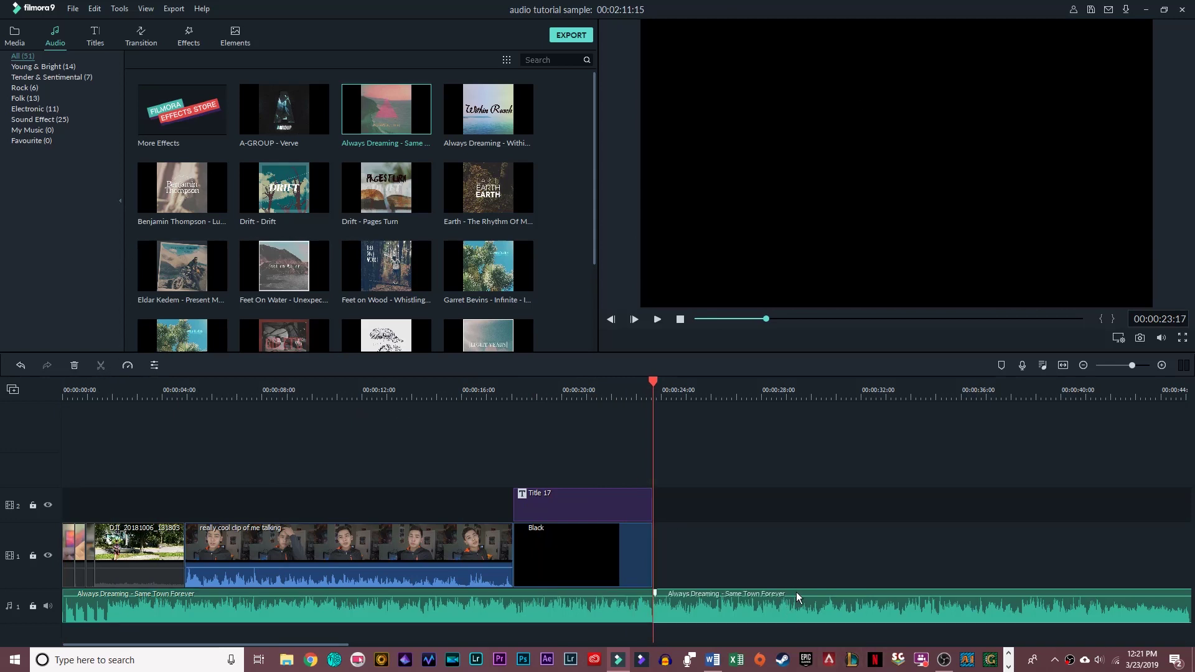
{"action": "key", "text": "Delete"}
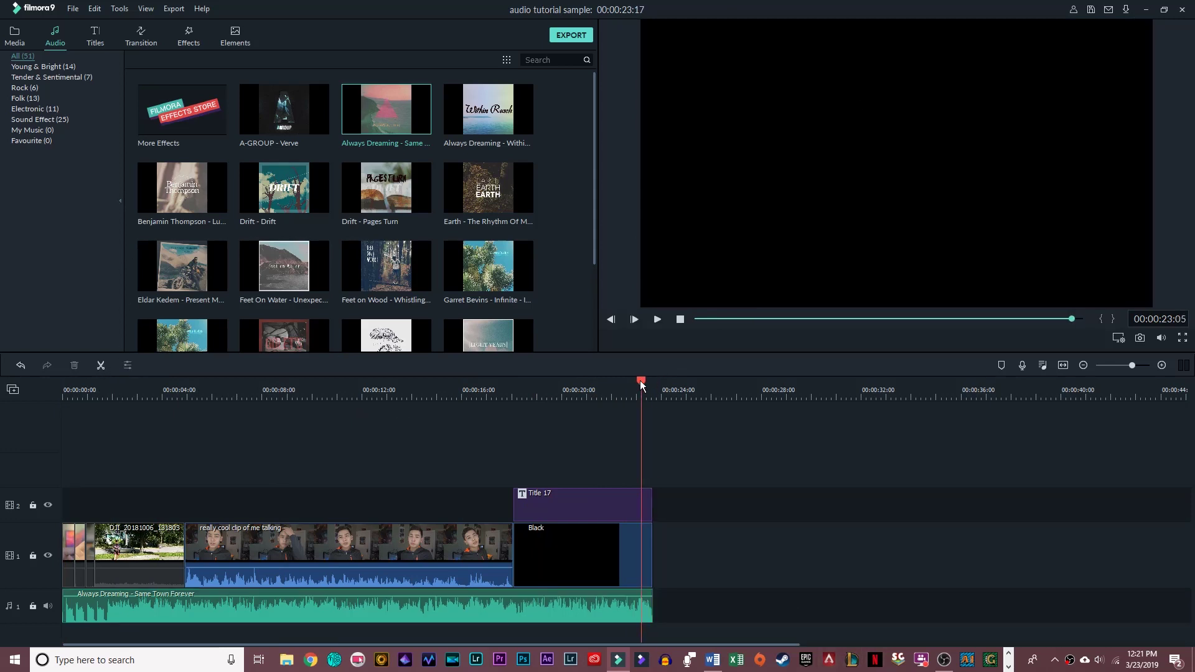
{"action": "left_click_drag", "start_coordinate": [653, 387], "coordinate": [62, 398]}
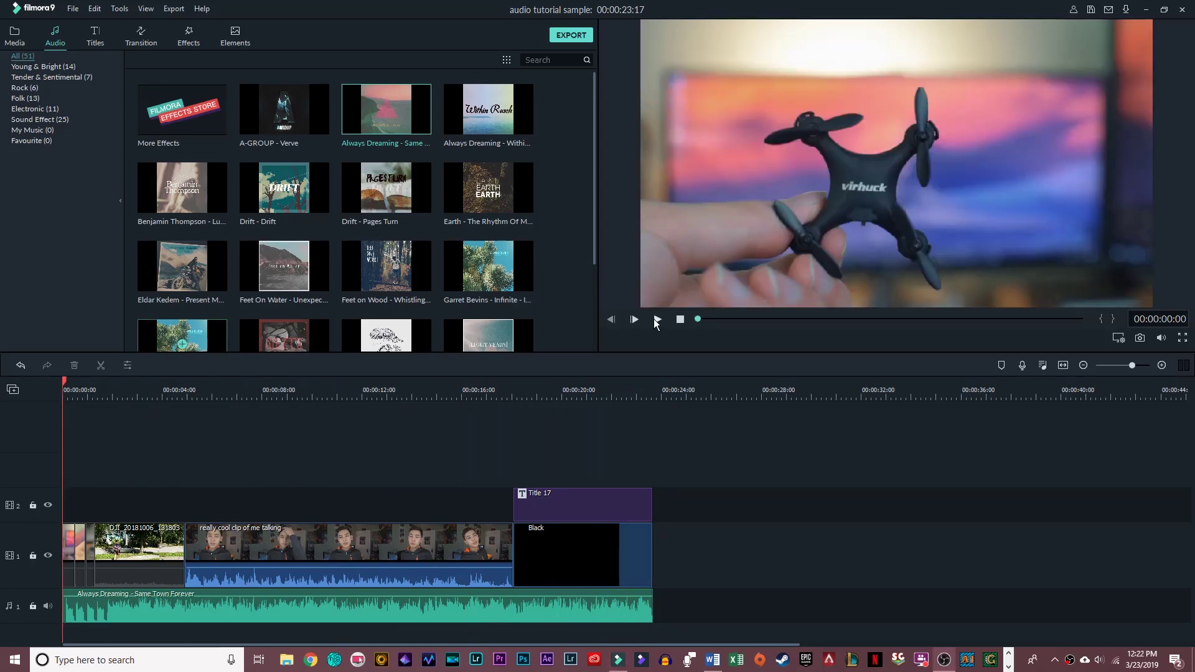
{"action": "left_click", "coordinate": [656, 320]}
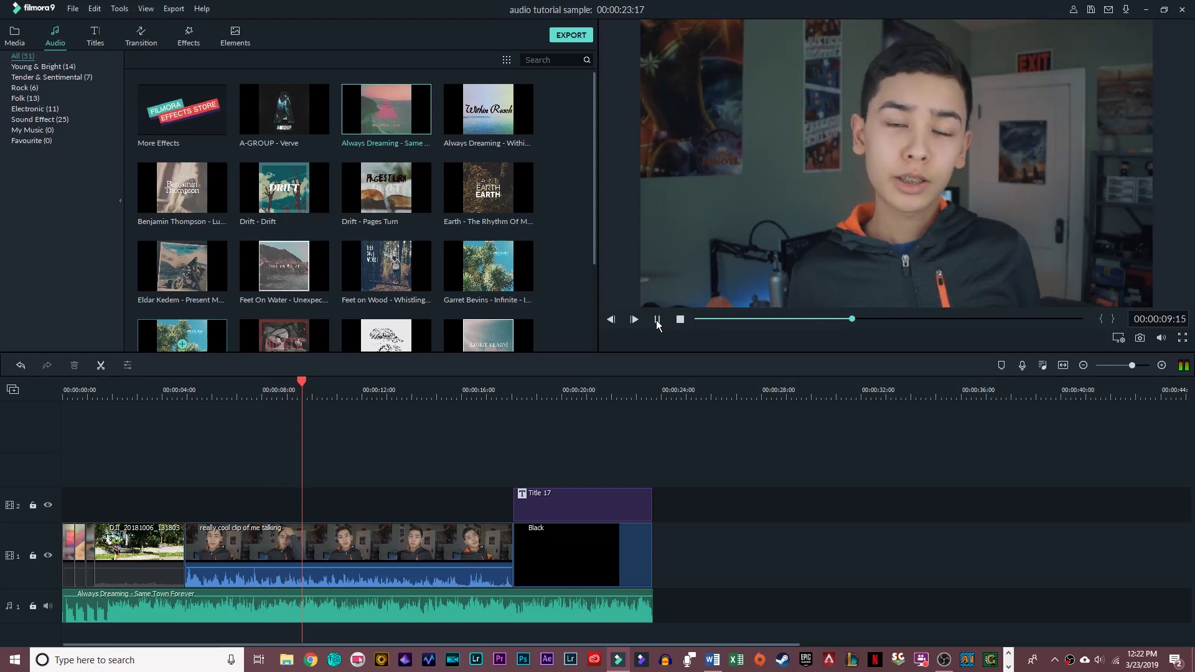
{"action": "left_click", "coordinate": [656, 319]}
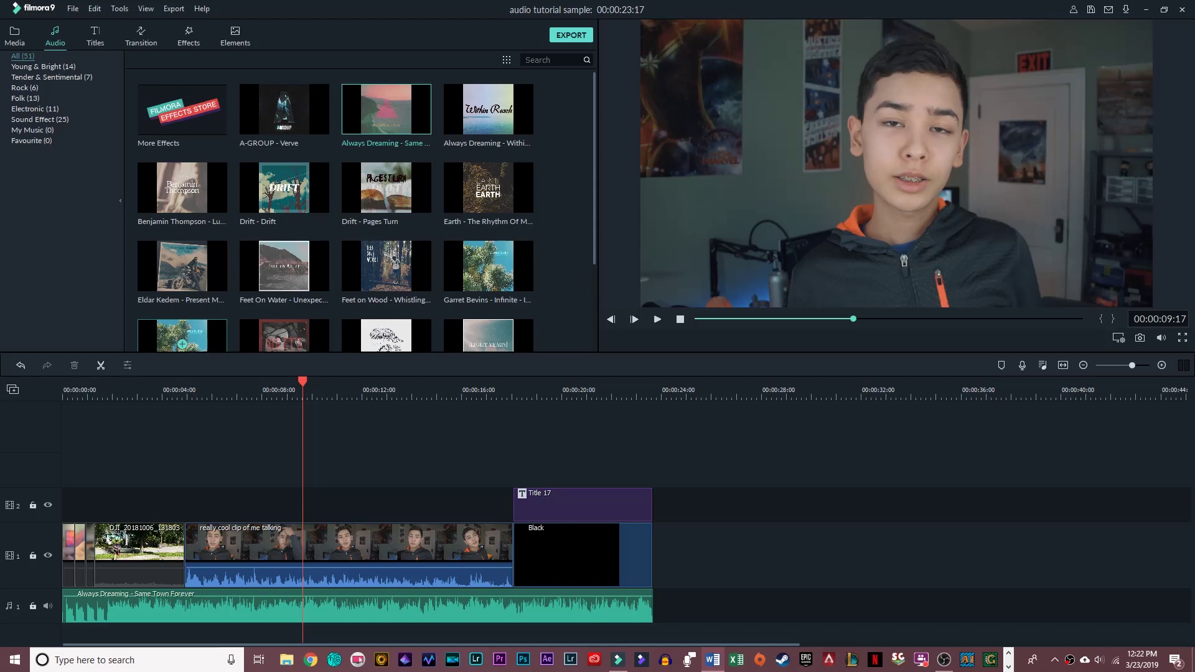
Add a volume keyframe to the Always Dreaming music where the talking clip starts.
{"action": "left_click", "coordinate": [64, 380]}
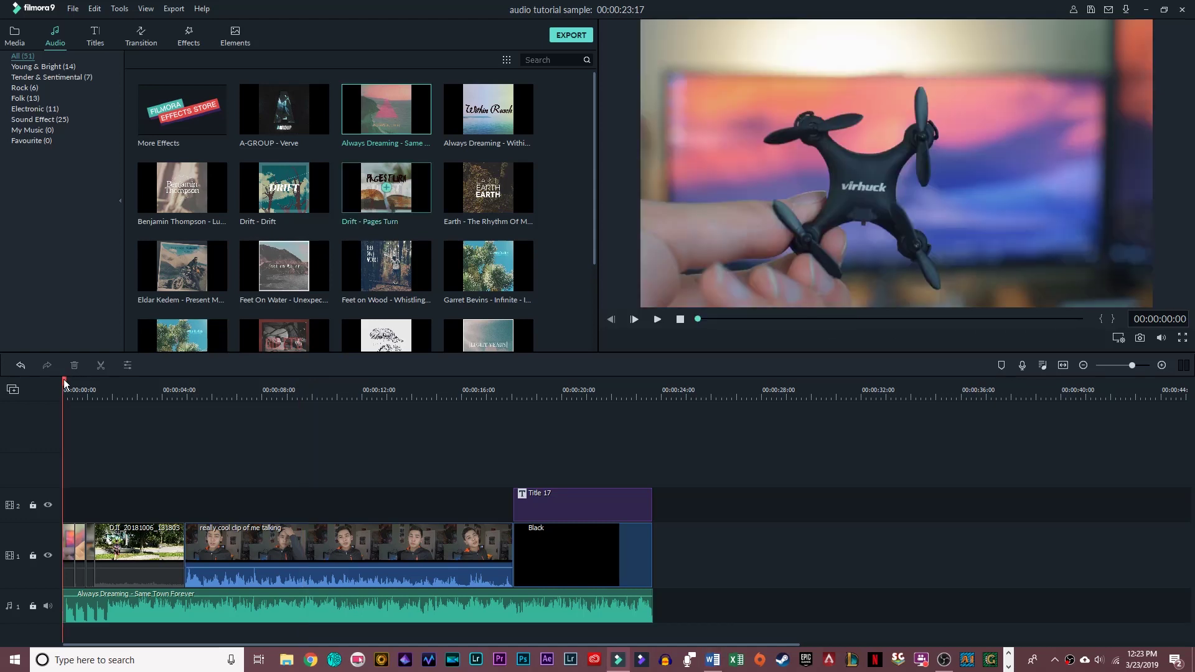
{"action": "left_click_drag", "start_coordinate": [64, 381], "coordinate": [186, 446]}
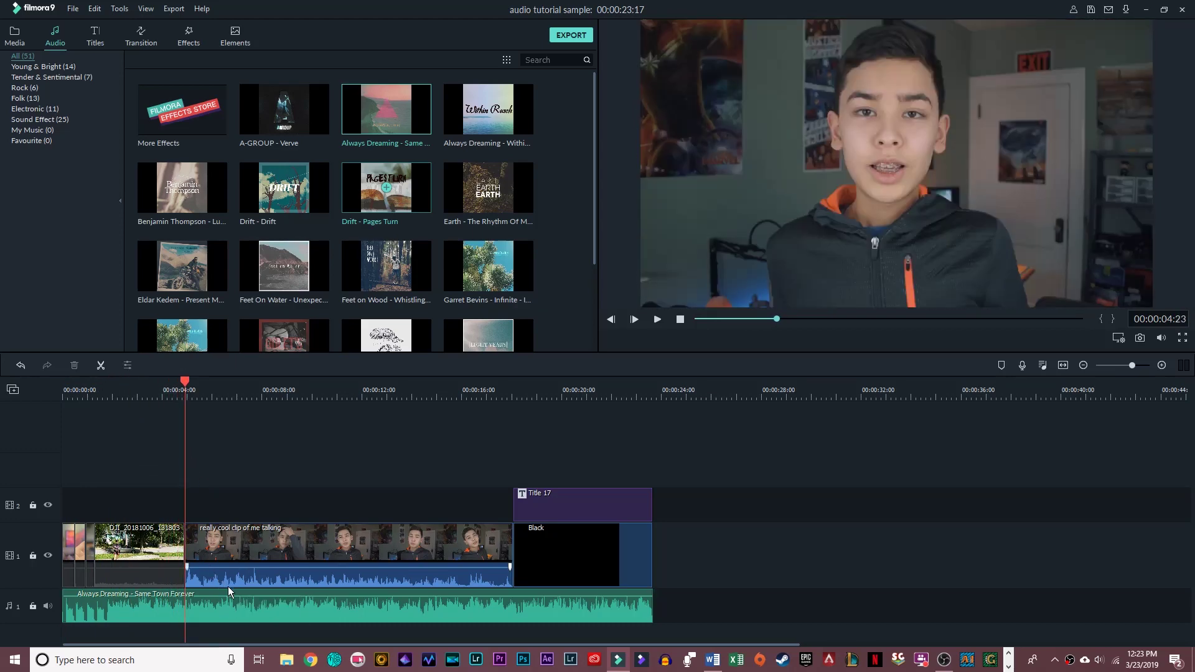
{"action": "double_click", "coordinate": [218, 605]}
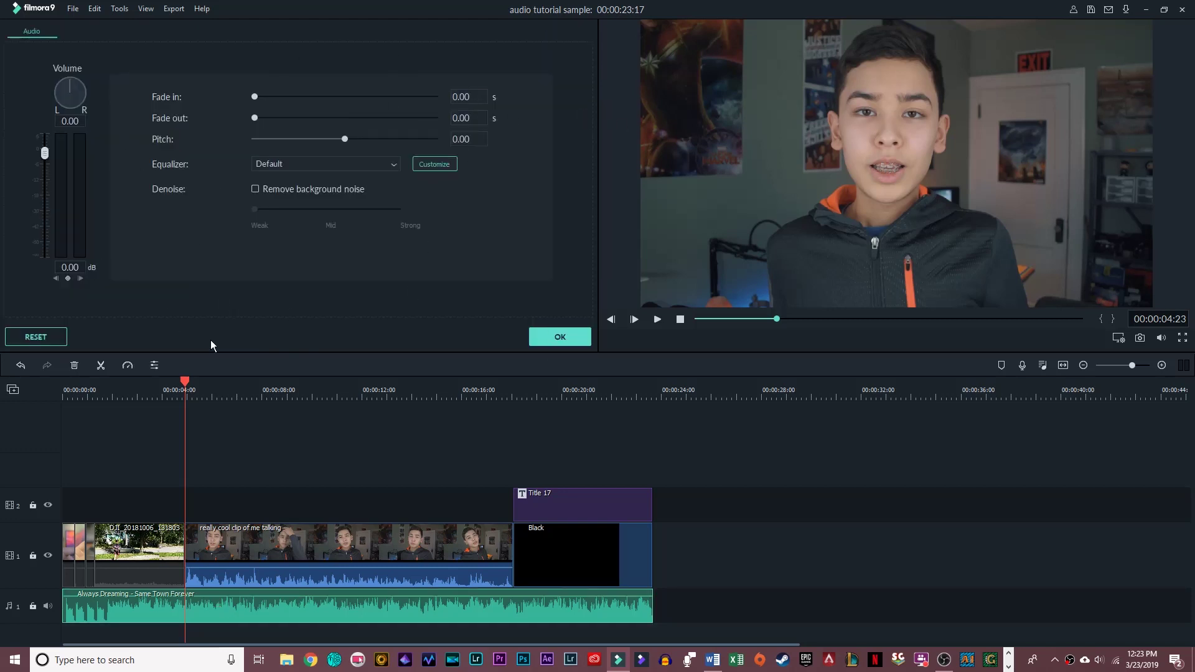
{"action": "key", "text": "ctrl+equal"}
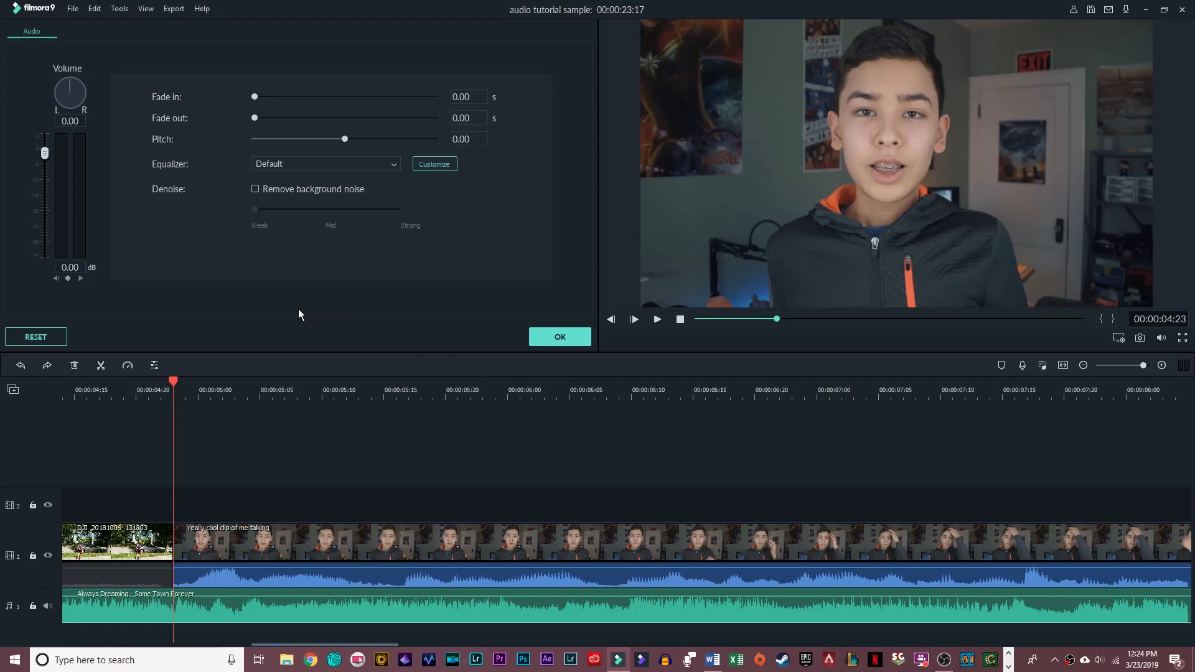
{"action": "left_click", "coordinate": [68, 279]}
Move the playhead to the talking clip's end, at the start of the Black clip.
{"action": "left_click_drag", "start_coordinate": [187, 382], "coordinate": [203, 382]}
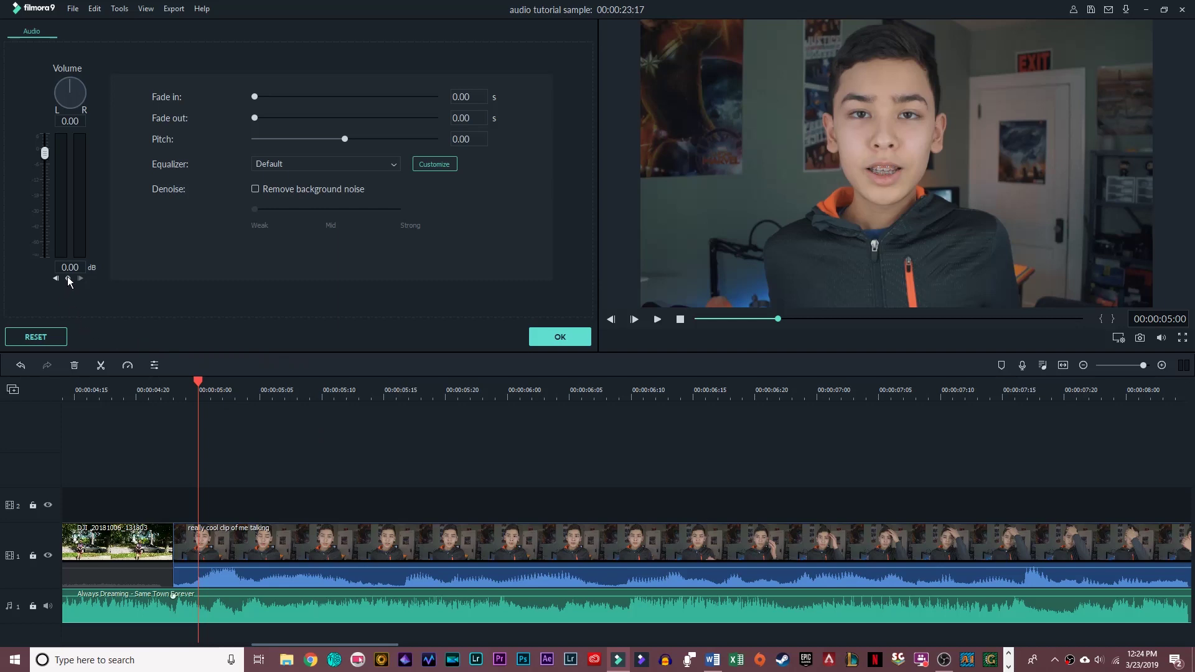
{"action": "scroll", "coordinate": [387, 399], "scroll_direction": "down", "scroll_amount": 8}
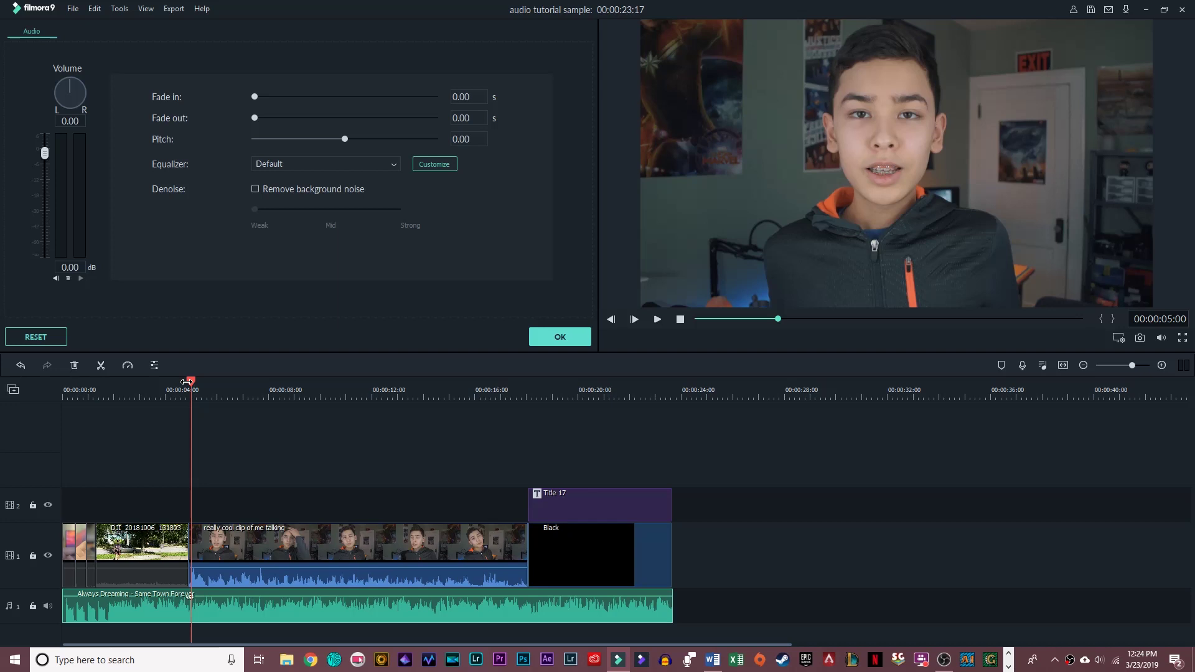
{"action": "left_click_drag", "start_coordinate": [199, 379], "coordinate": [526, 438]}
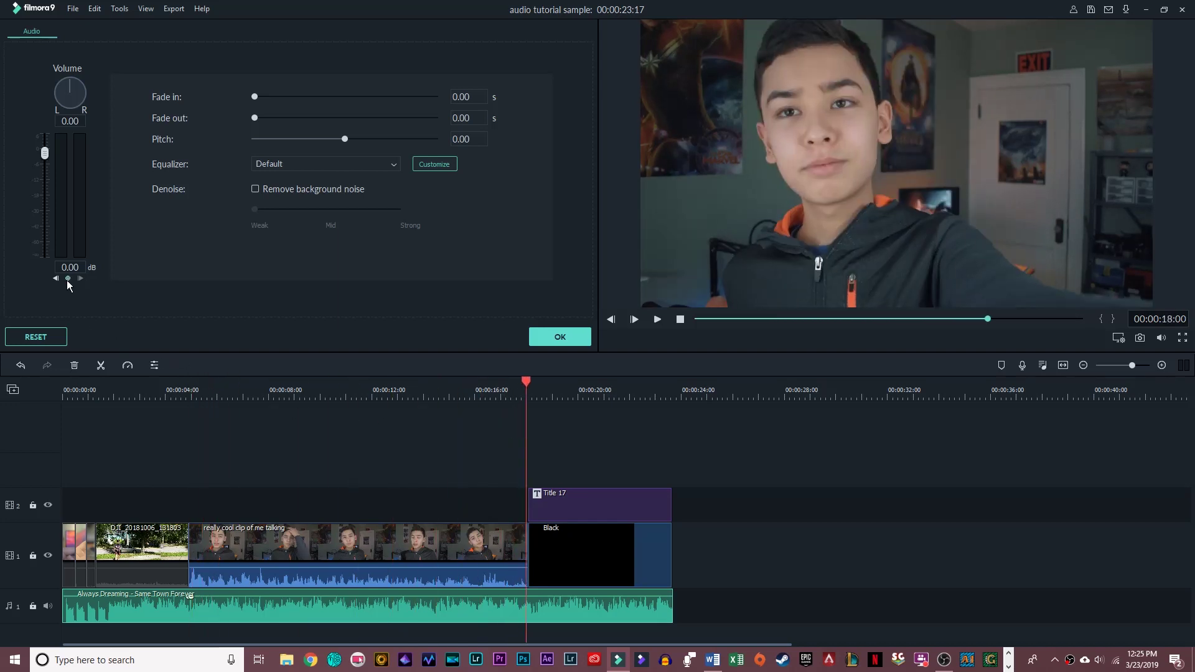
{"action": "left_click_drag", "start_coordinate": [529, 377], "coordinate": [534, 376]}
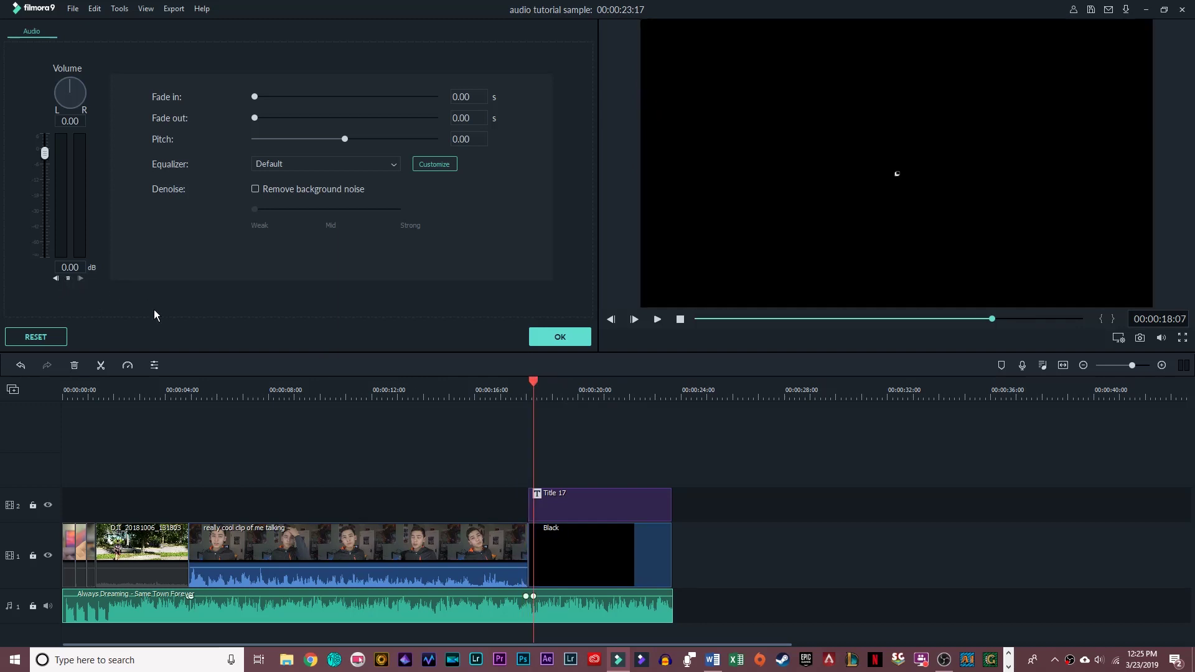
Pull the music's volume line down between the keyframes and drag the end keyframe earlier to lengthen the ramp.
{"action": "left_click", "coordinate": [283, 448]}
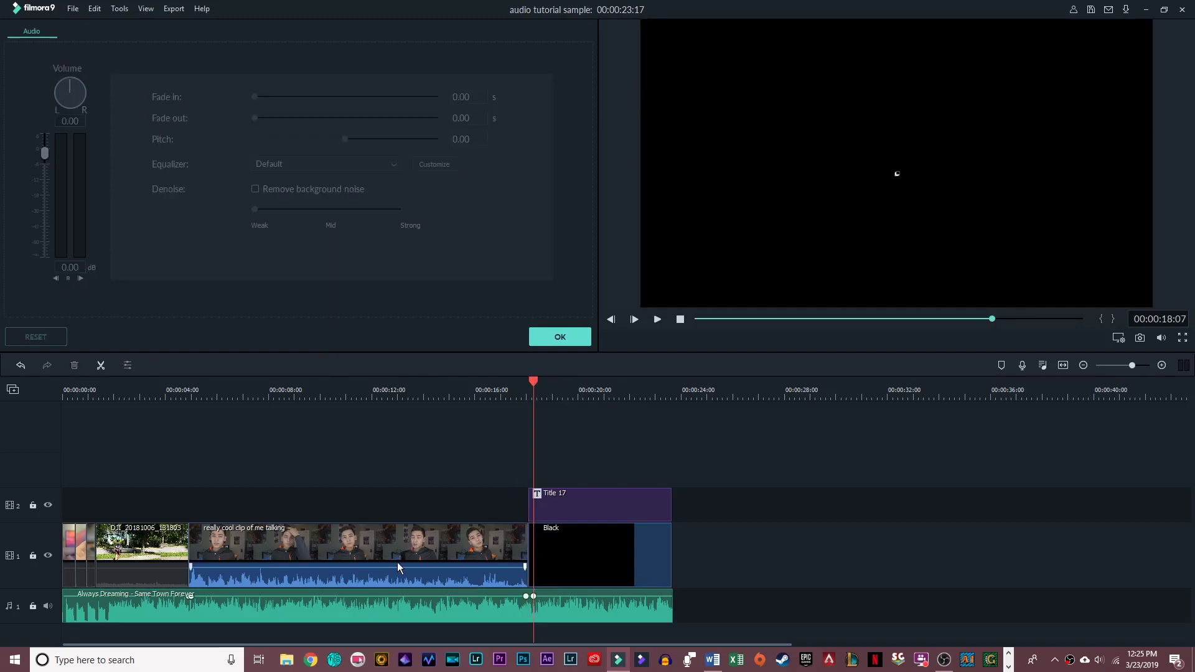
{"action": "left_click", "coordinate": [343, 598]}
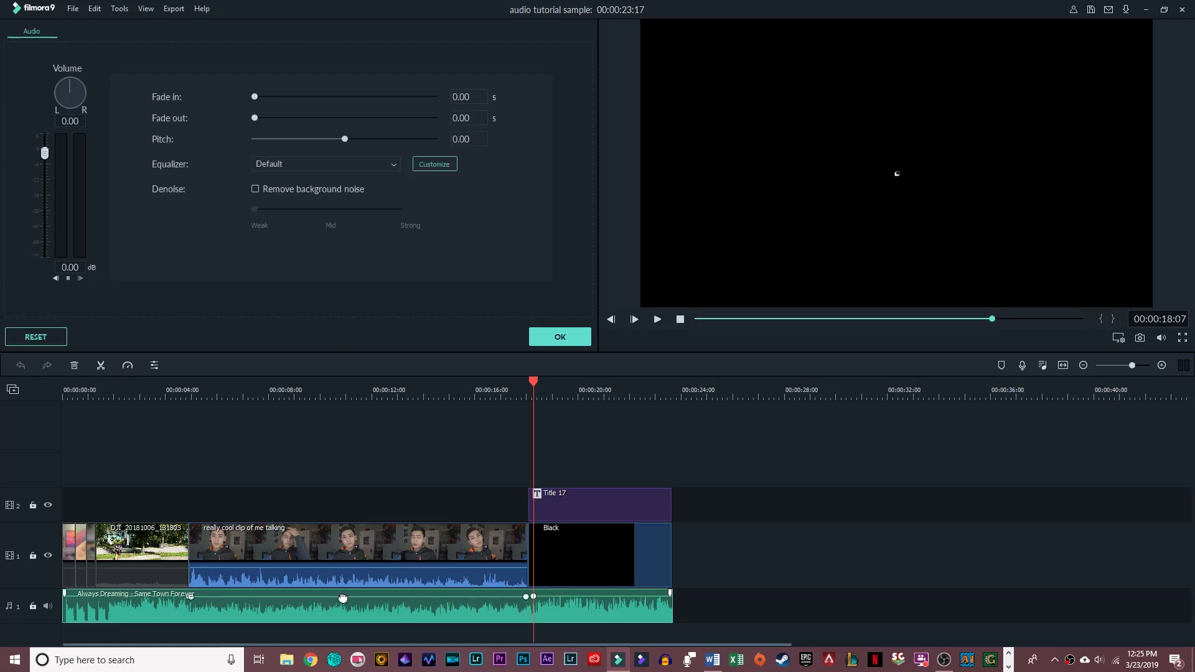
{"action": "left_click_drag", "start_coordinate": [343, 598], "coordinate": [344, 600]}
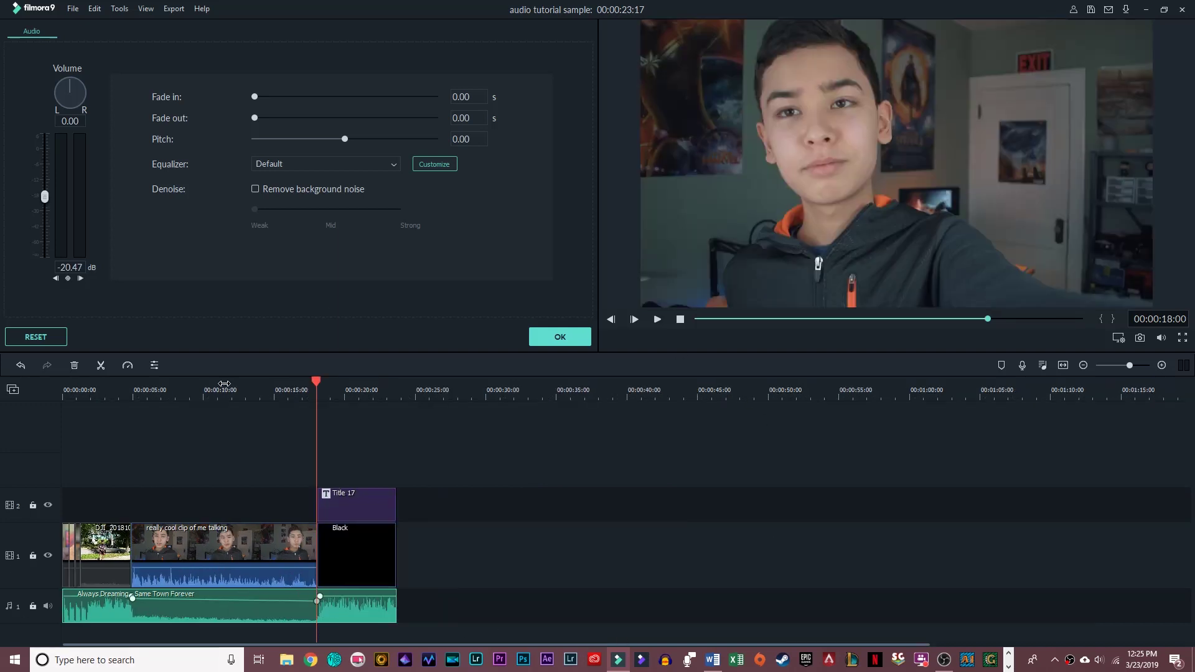
{"action": "scroll", "coordinate": [606, 423], "scroll_direction": "up", "scroll_amount": 5}
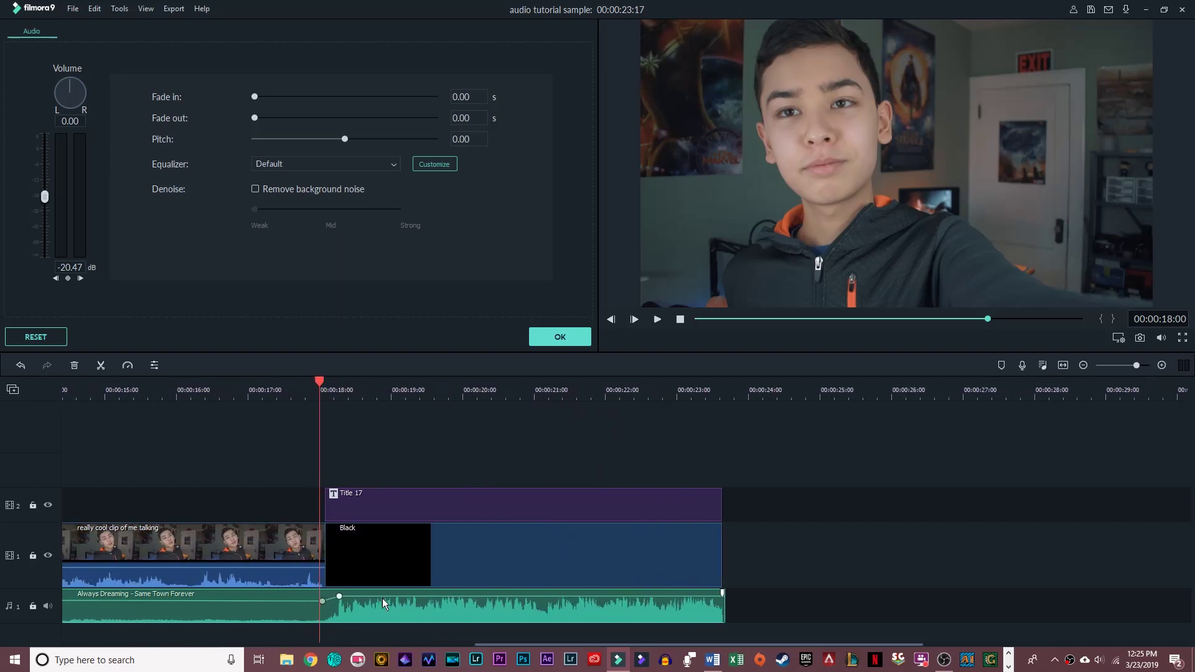
{"action": "left_click_drag", "start_coordinate": [322, 601], "coordinate": [253, 601]}
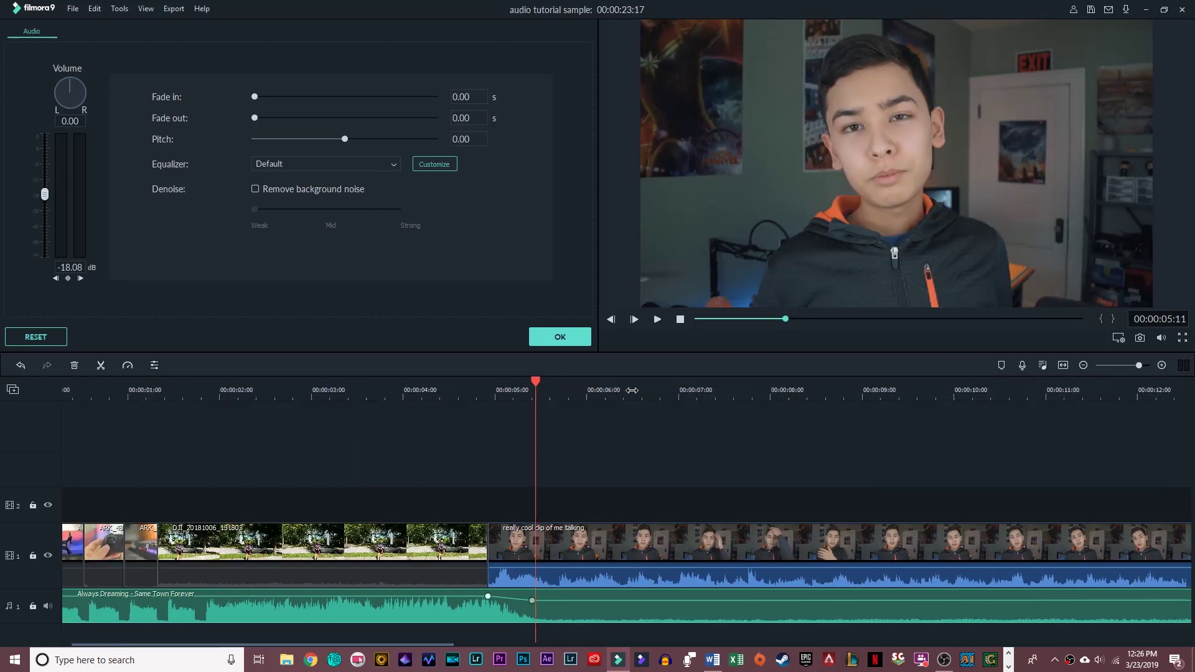
{"action": "scroll", "coordinate": [446, 424], "scroll_direction": "down", "scroll_amount": 4}
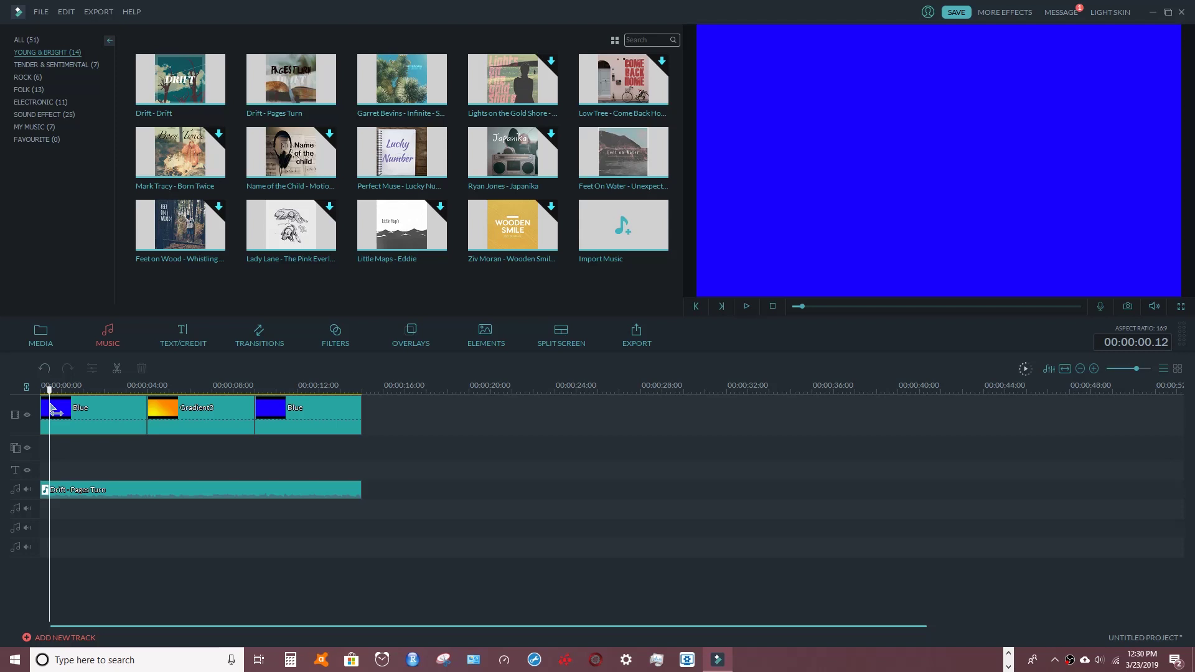
Scrub the playhead from the project start toward the end of the Gradient3 clip.
{"action": "left_click_drag", "start_coordinate": [53, 411], "coordinate": [153, 426]}
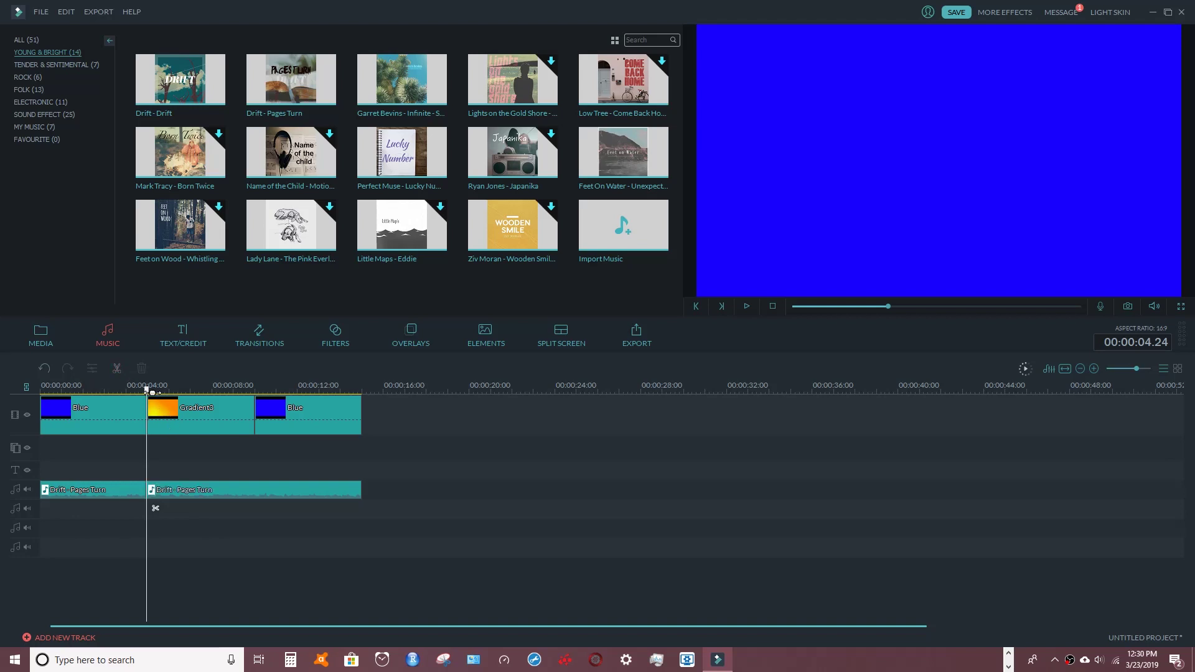
{"action": "left_click_drag", "start_coordinate": [153, 426], "coordinate": [261, 409]}
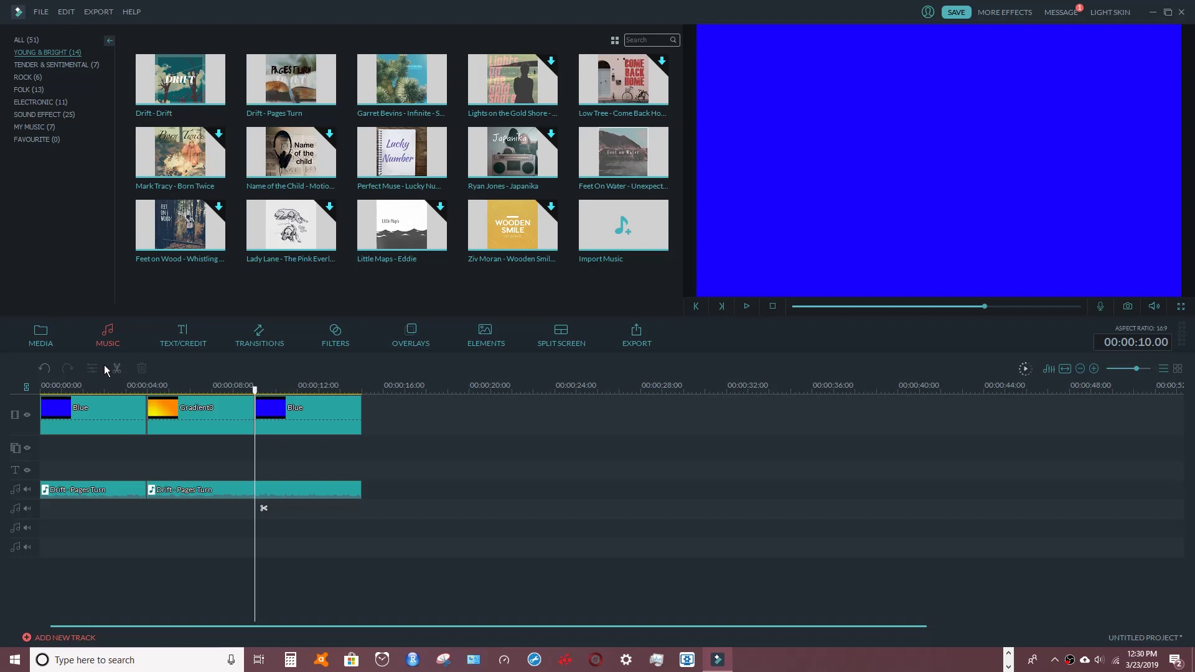
Lower the middle Drift - Pages Turn piece's volume to 30 and confirm with OK.
{"action": "double_click", "coordinate": [222, 491]}
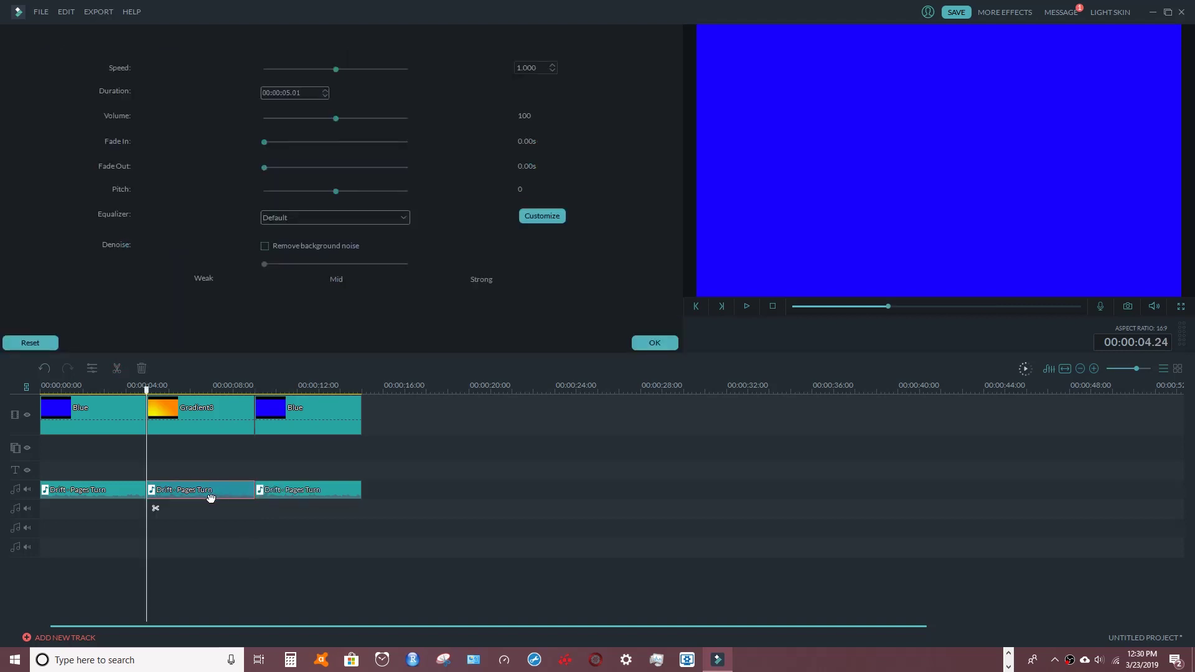
{"action": "left_click", "coordinate": [331, 118]}
{"action": "left_click_drag", "start_coordinate": [324, 122], "coordinate": [312, 126]}
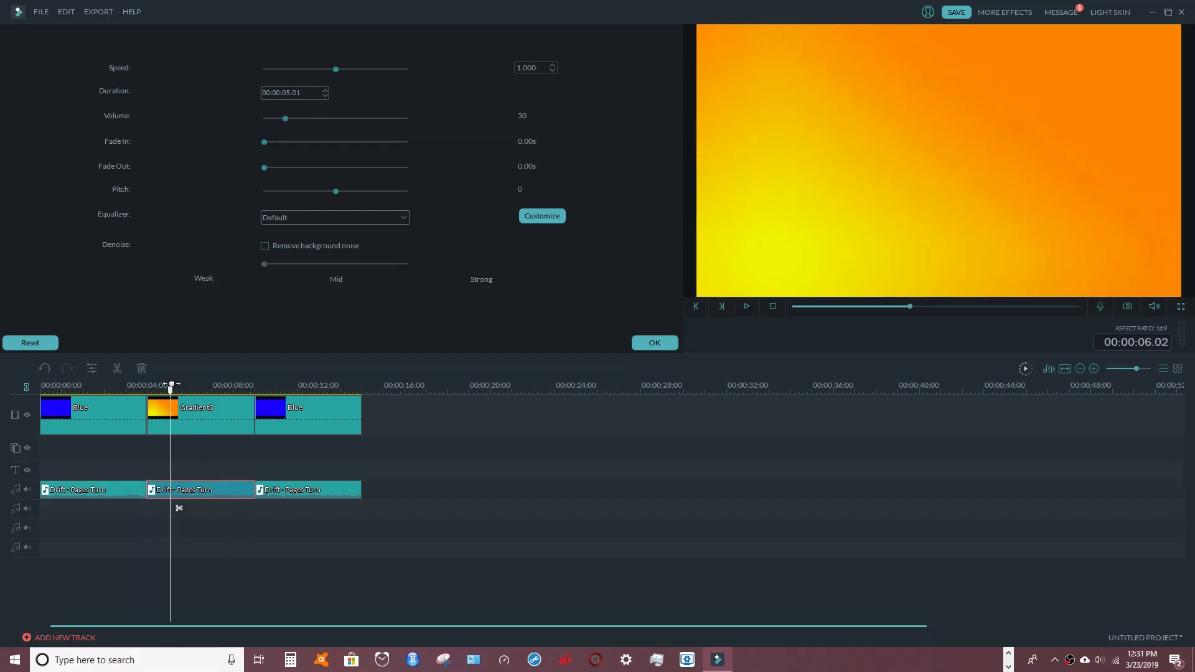
{"action": "left_click_drag", "start_coordinate": [172, 384], "coordinate": [107, 396]}
{"action": "left_click", "coordinate": [152, 453]}
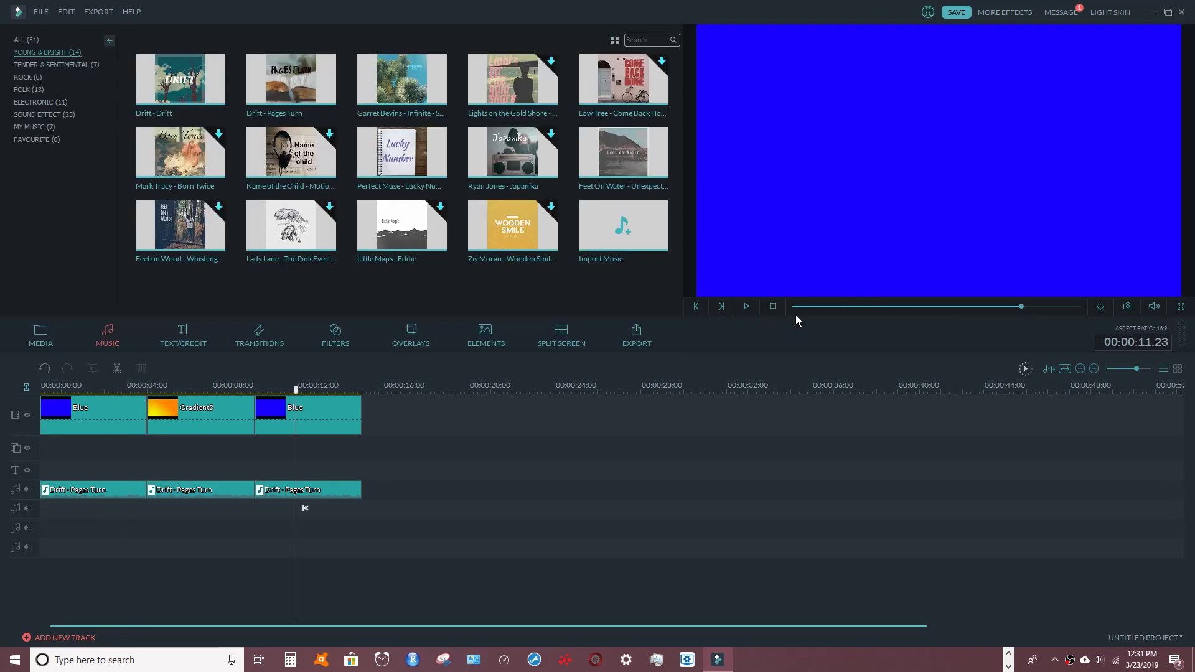
{"action": "left_click", "coordinate": [773, 305]}
{"action": "left_click", "coordinate": [748, 306]}
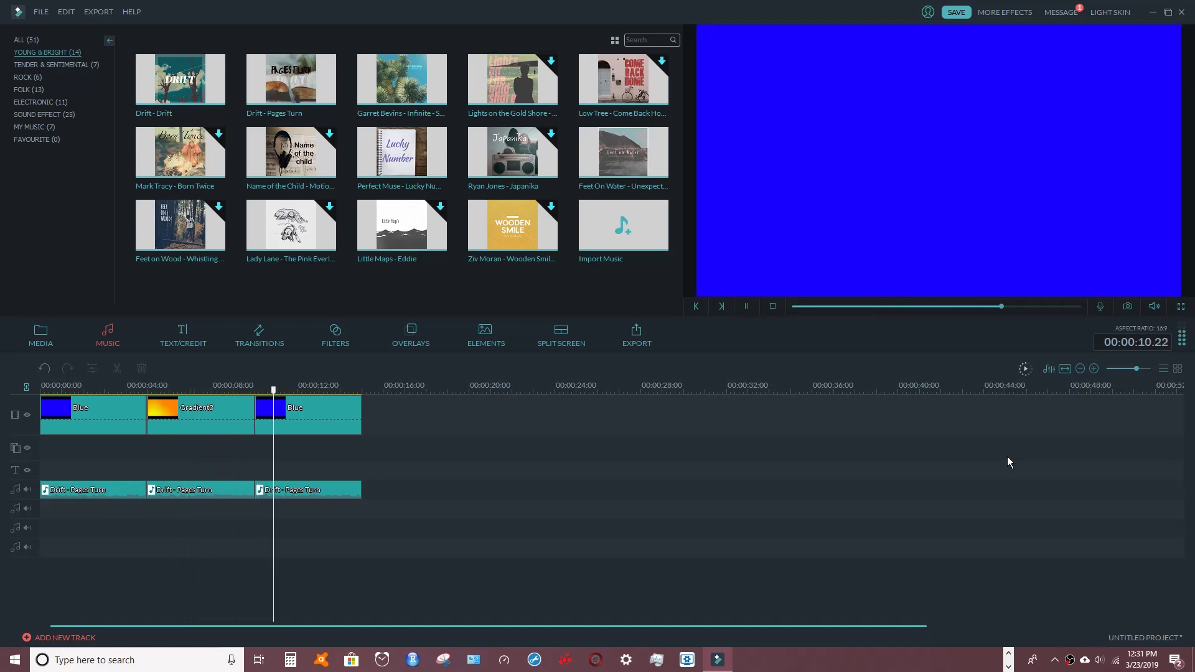
{"action": "left_click", "coordinate": [746, 307]}
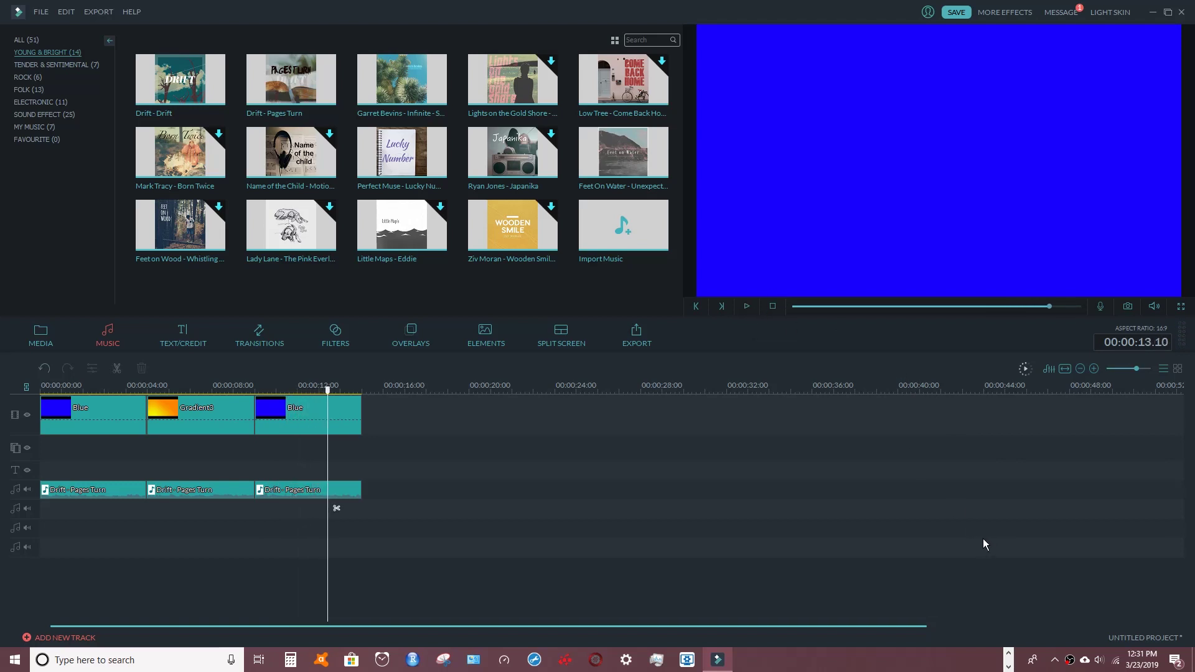